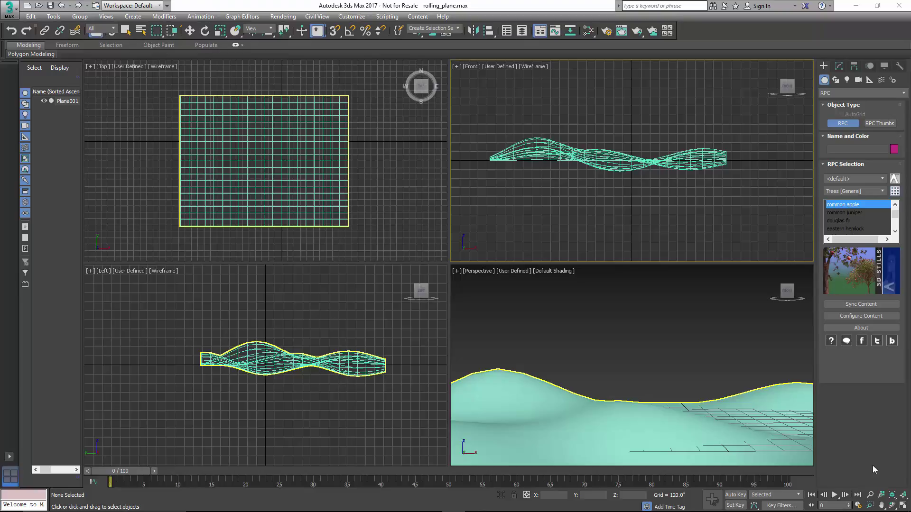
Deselect Plane001 by clicking empty space in the Perspective viewport.
click(599, 413)
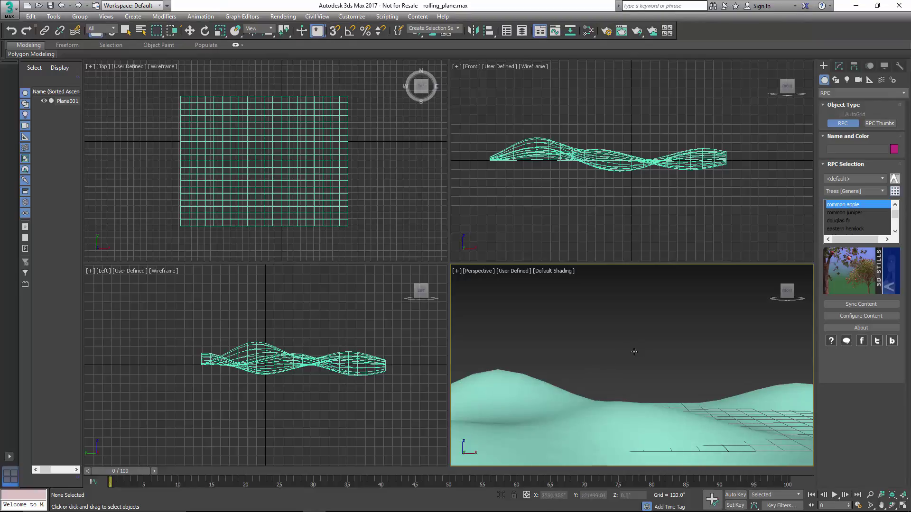
mouse_move(316, 505)
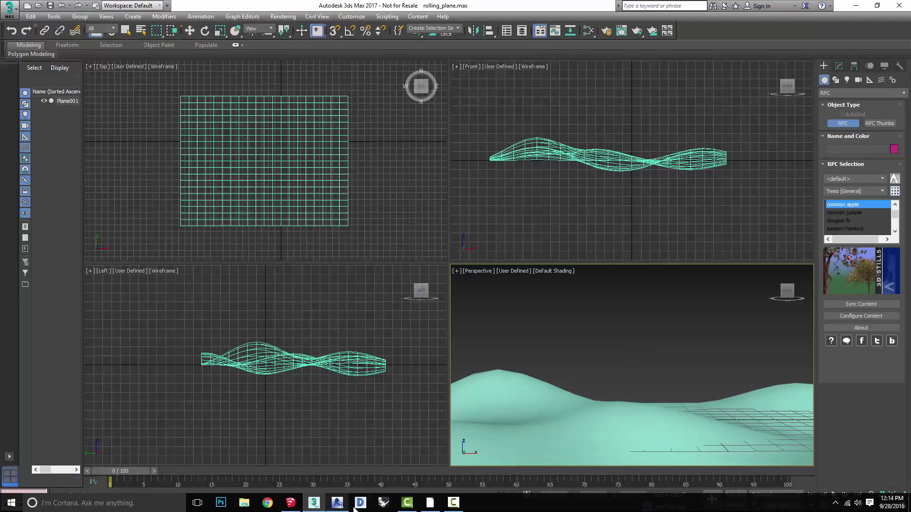
Load help.archvision.com in Chrome and go to the RPC help section.
click(269, 504)
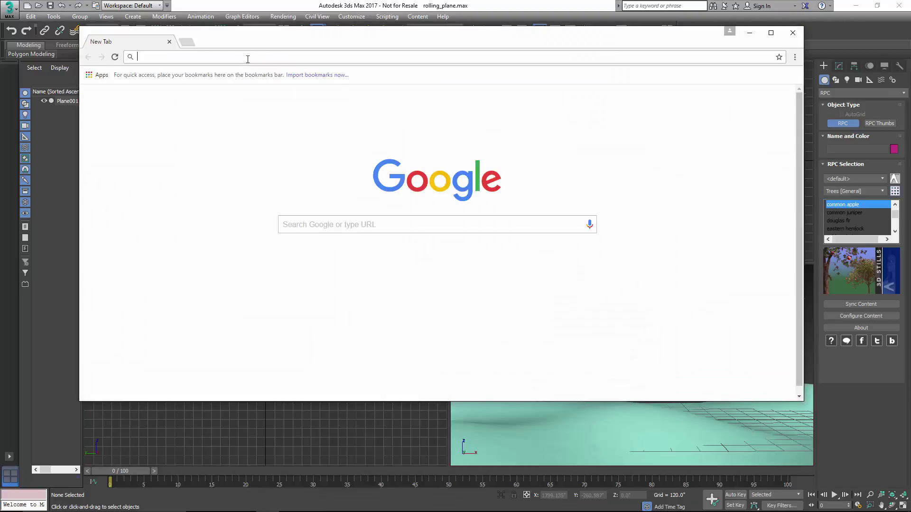
text(help.archvision.com)
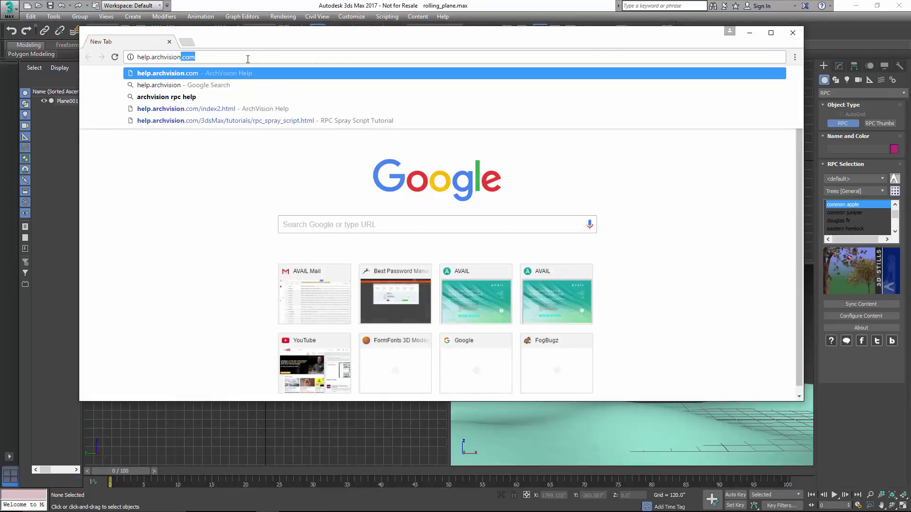
key(Return)
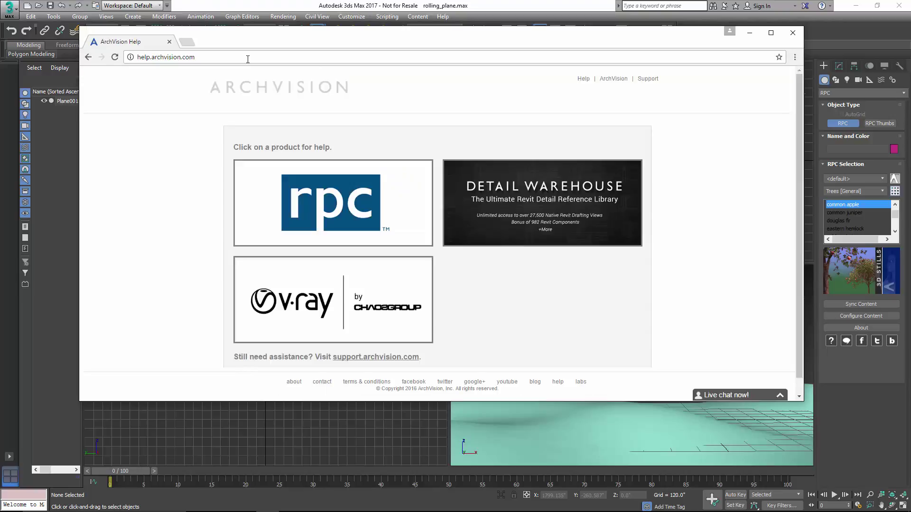
click(306, 197)
Open the RPC Spray Script Tutorial under 3ds Max Best Practices and download RPC_Spray.ms.
scroll(416, 189, down, 4)
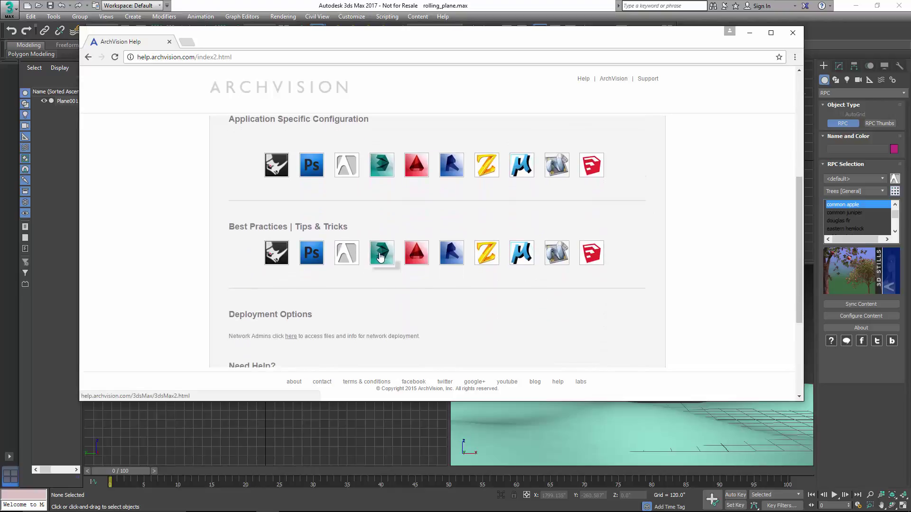
click(380, 257)
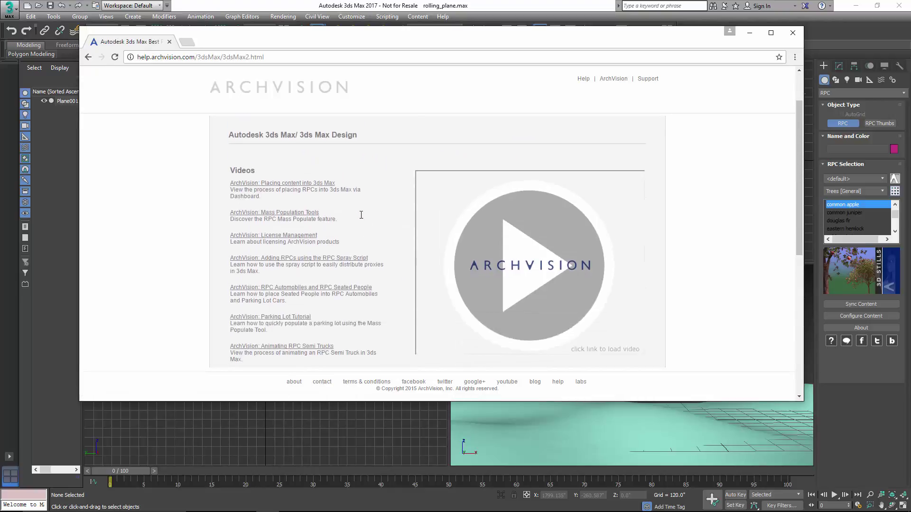
scroll(361, 216, down, 5)
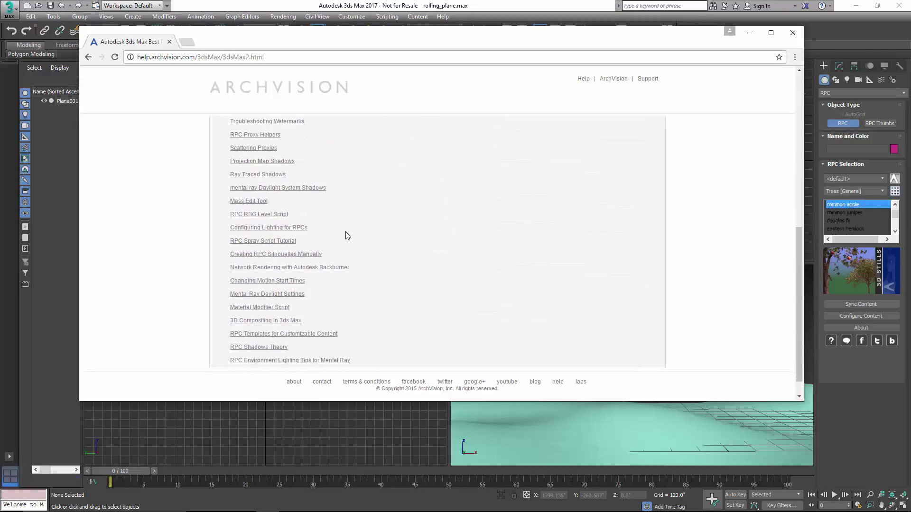
click(283, 243)
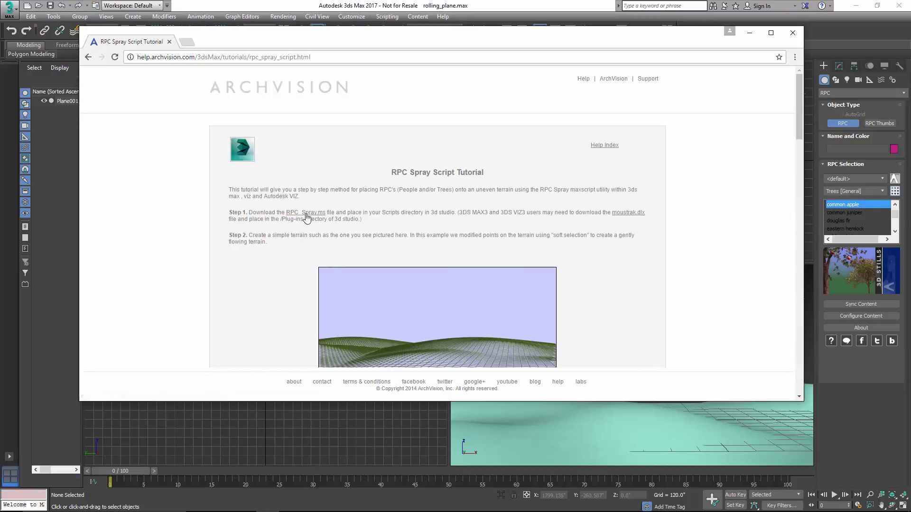
click(311, 216)
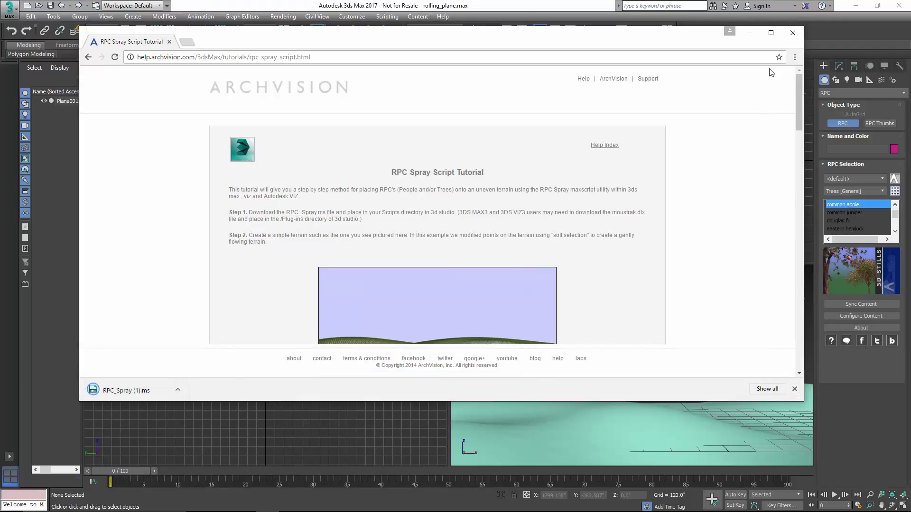
Run RPC_Spray (1).ms from Desktop > spary_script_tutorial via MAXScript Run Script in Utilities.
click(793, 33)
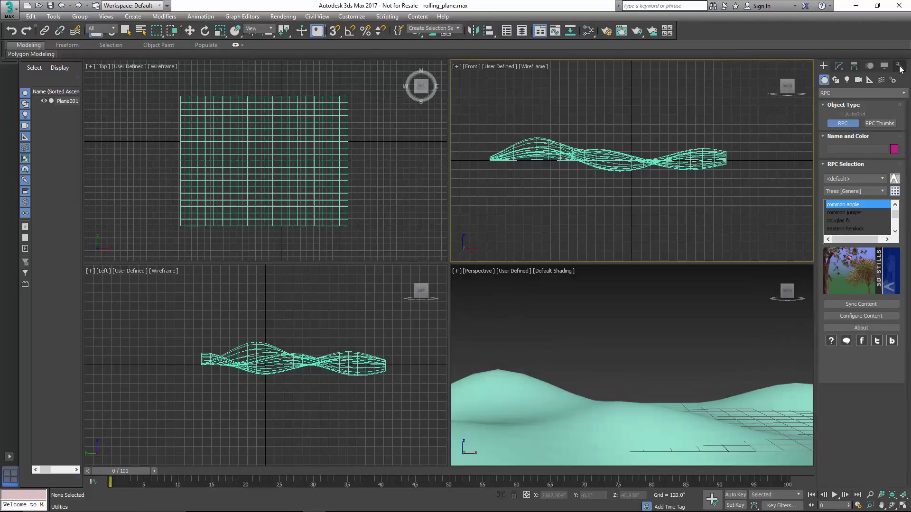
click(899, 66)
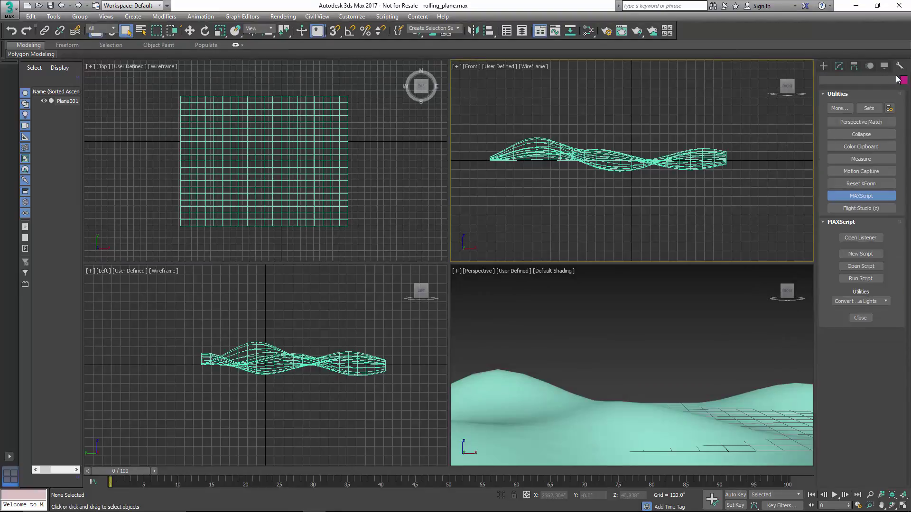
click(872, 277)
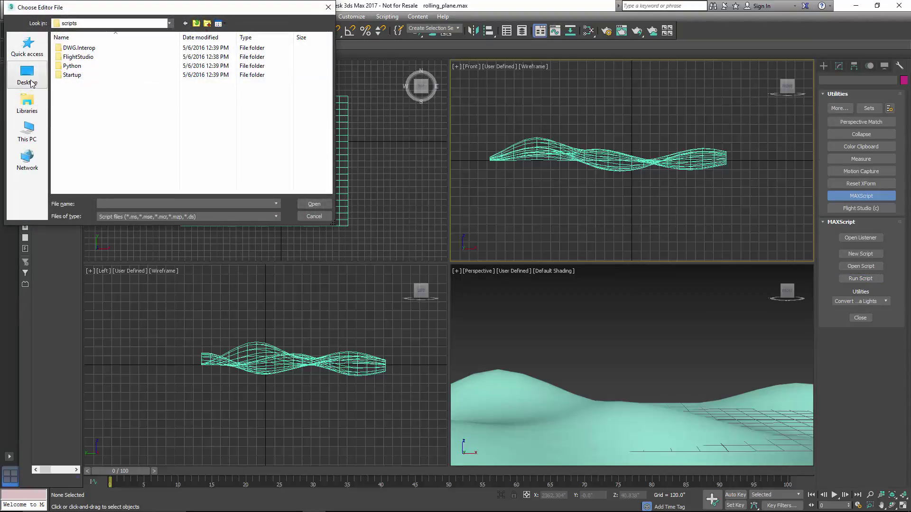
click(27, 75)
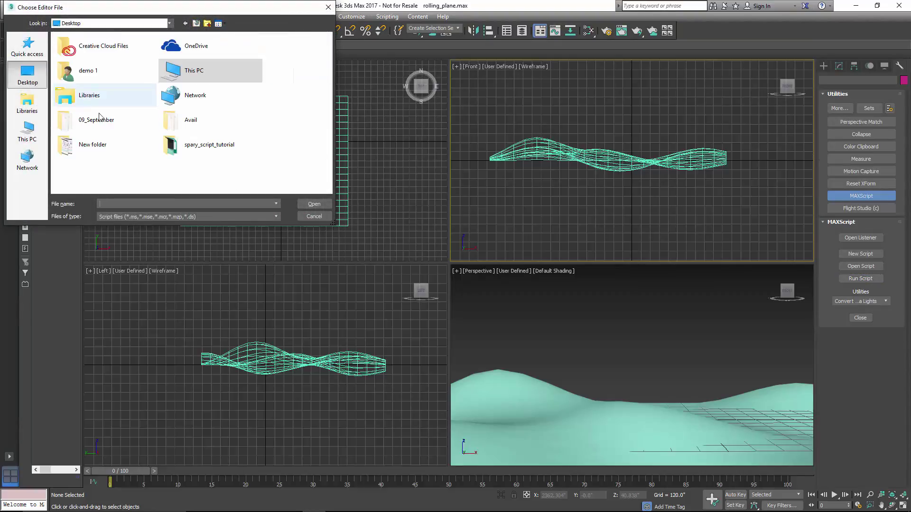
double_click(197, 149)
click(86, 48)
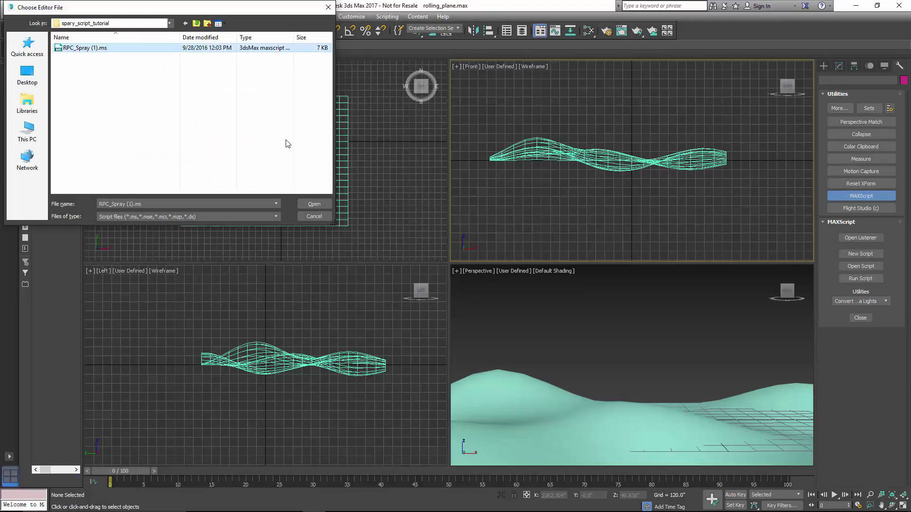
click(318, 203)
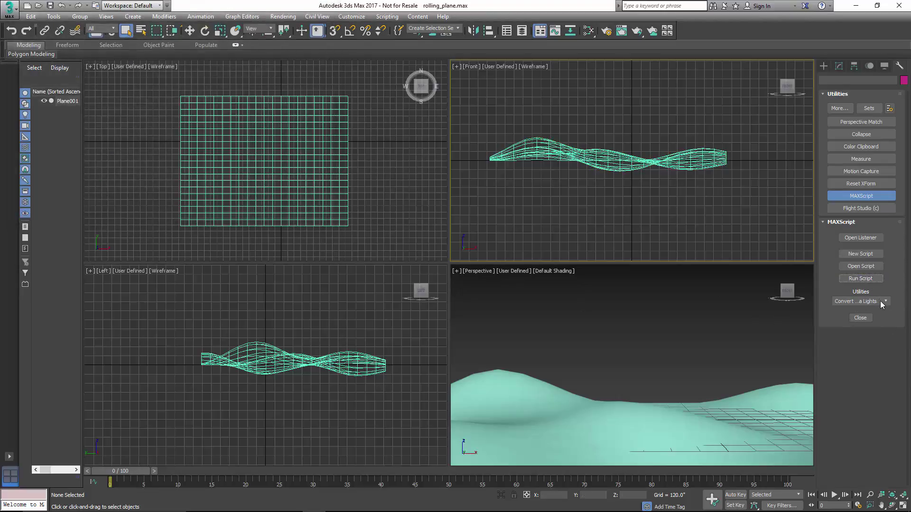
click(882, 302)
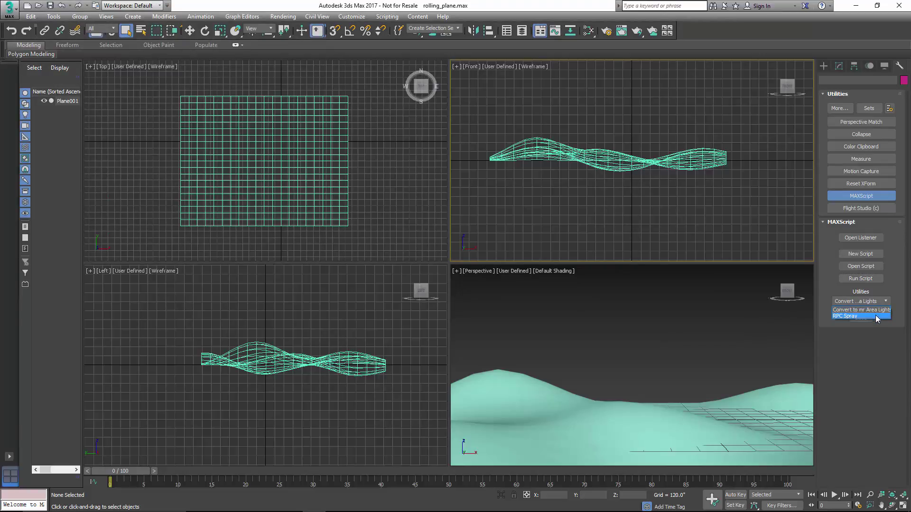
Set Plane001 as the RPC Spray surface, then bring up the Create panel's RPC object options.
click(875, 316)
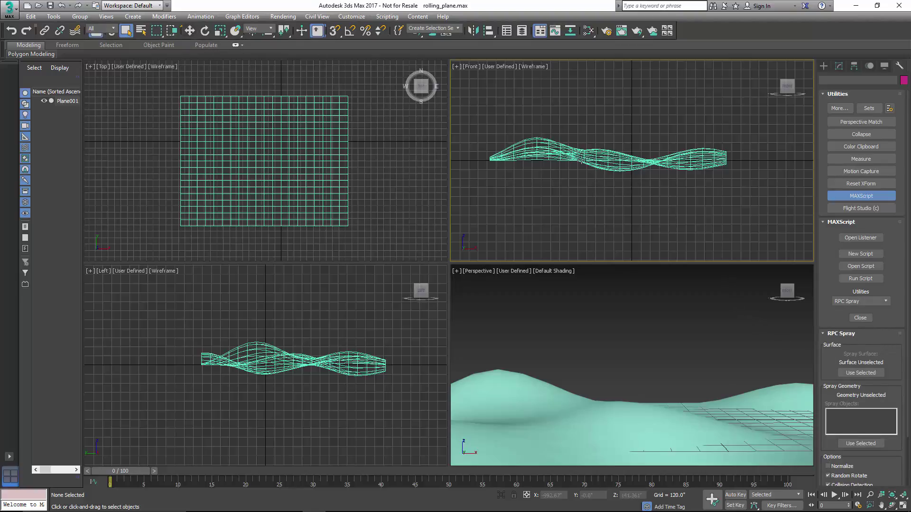
click(597, 167)
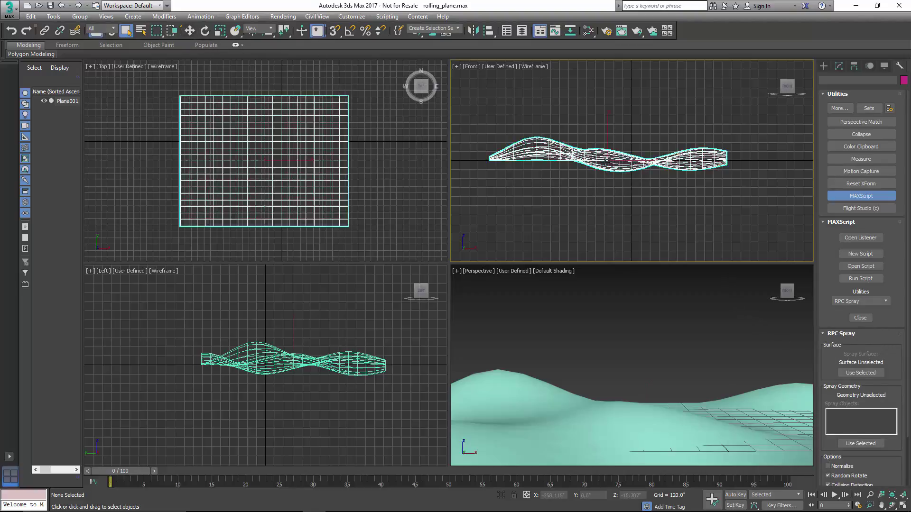
click(866, 373)
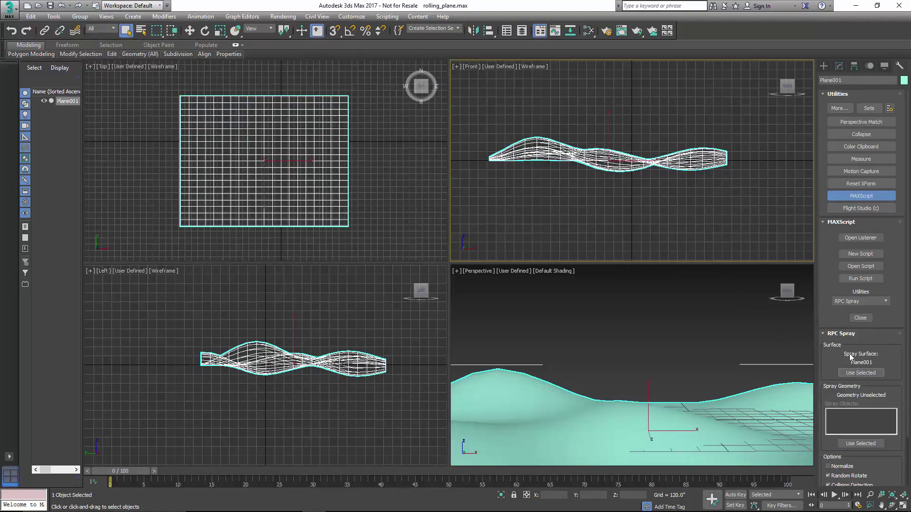
drag(898, 392, 893, 327)
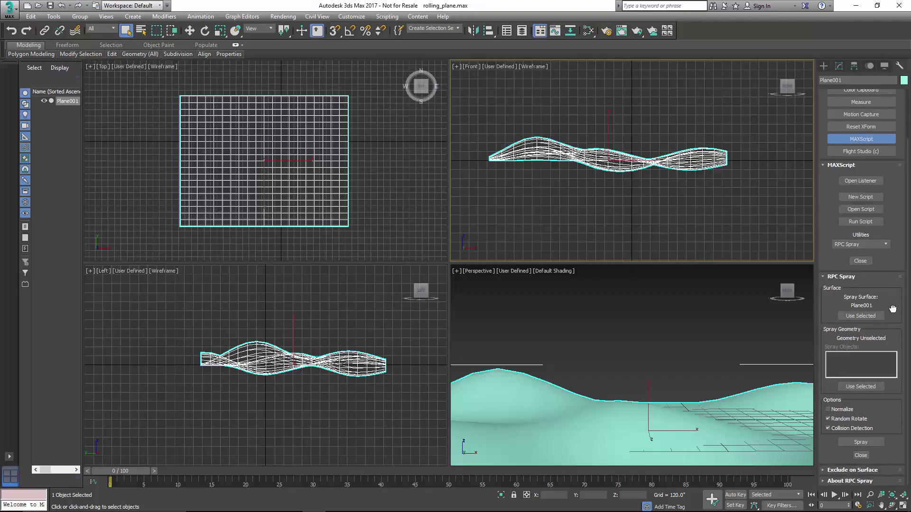
click(824, 67)
click(849, 124)
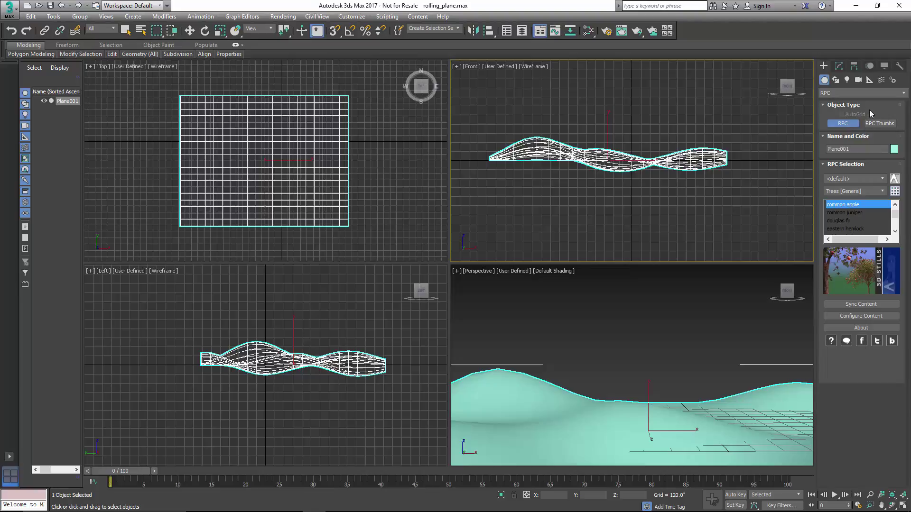
Place an RPC Proxy helper from RPC Helpers just off the plane's lower-right corner in Top view.
click(871, 80)
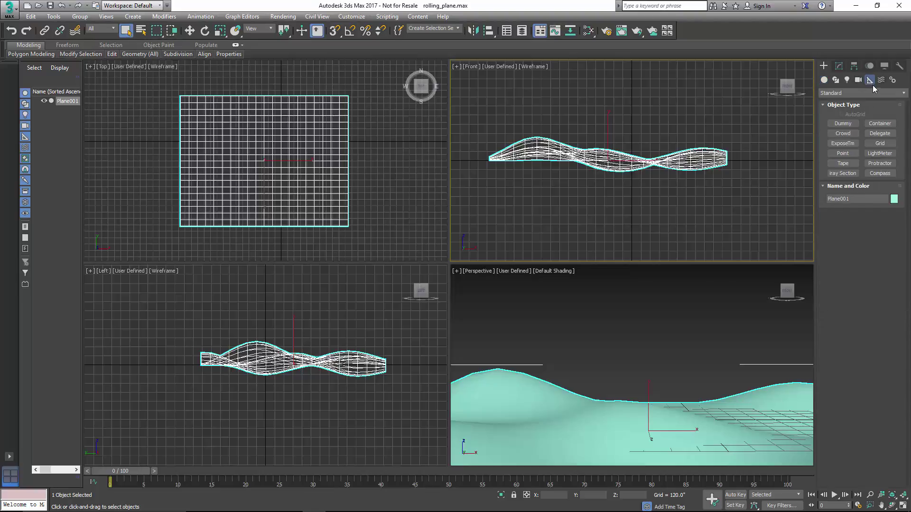
click(883, 94)
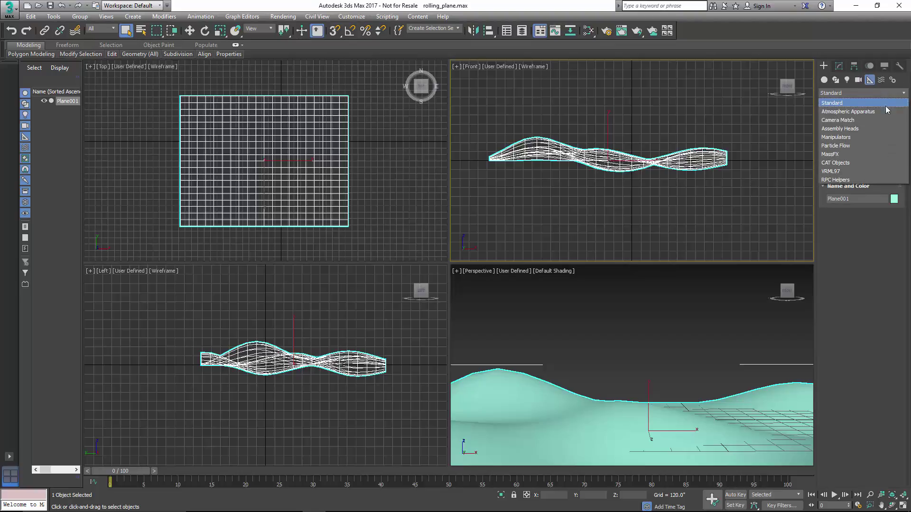
click(857, 180)
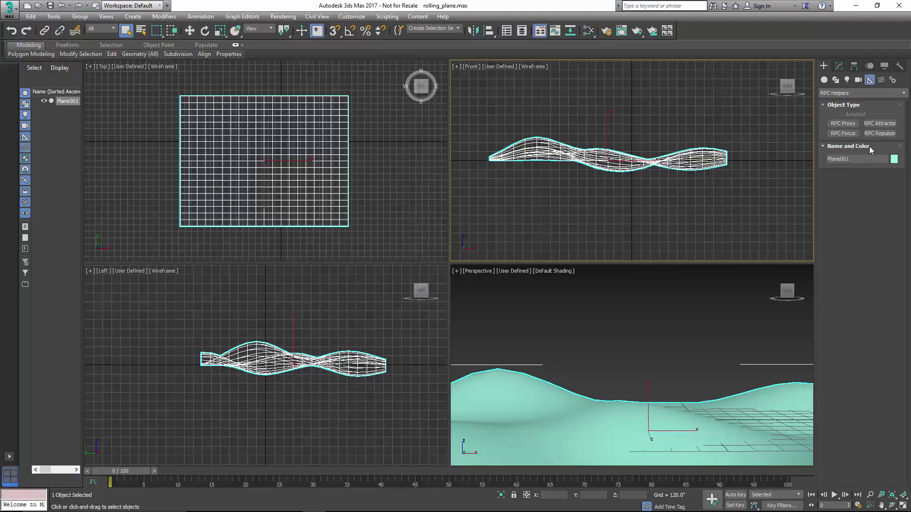
click(842, 124)
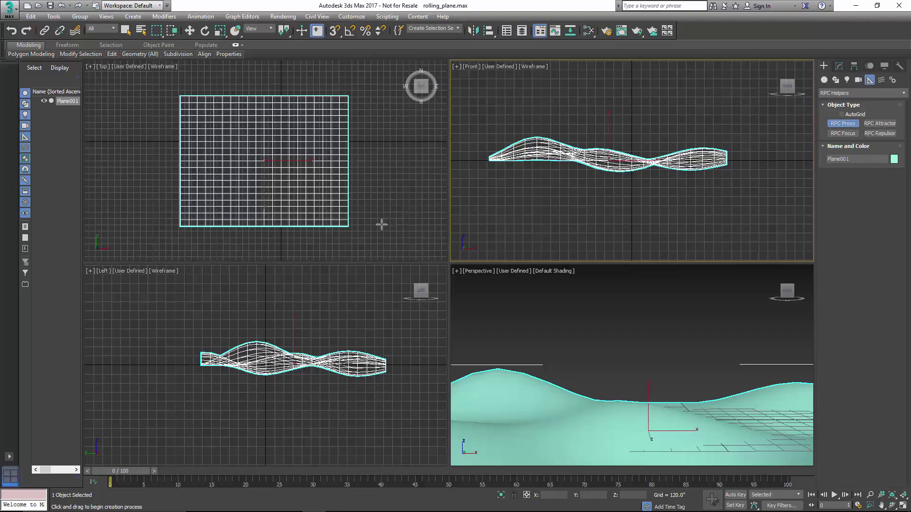
click(354, 237)
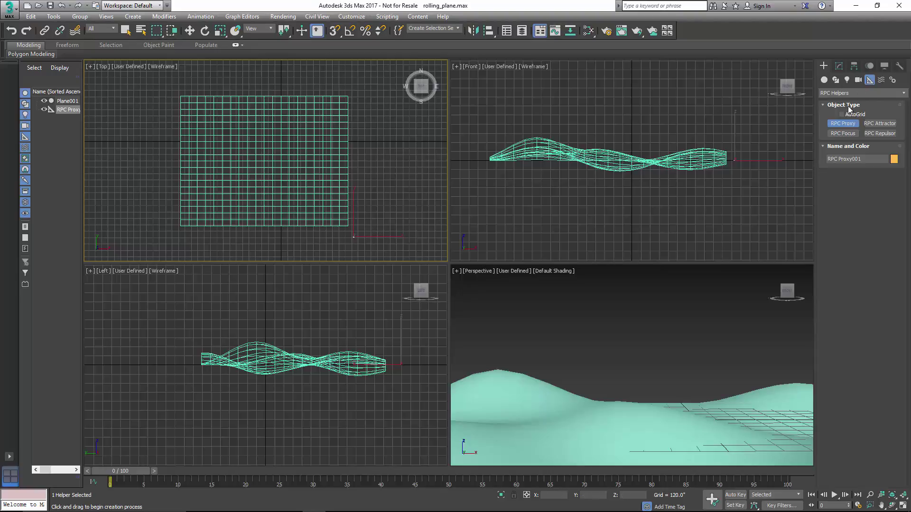
Set RPC Proxy001 as the Spray Geometry and spray proxies in loops across the plane.
click(899, 66)
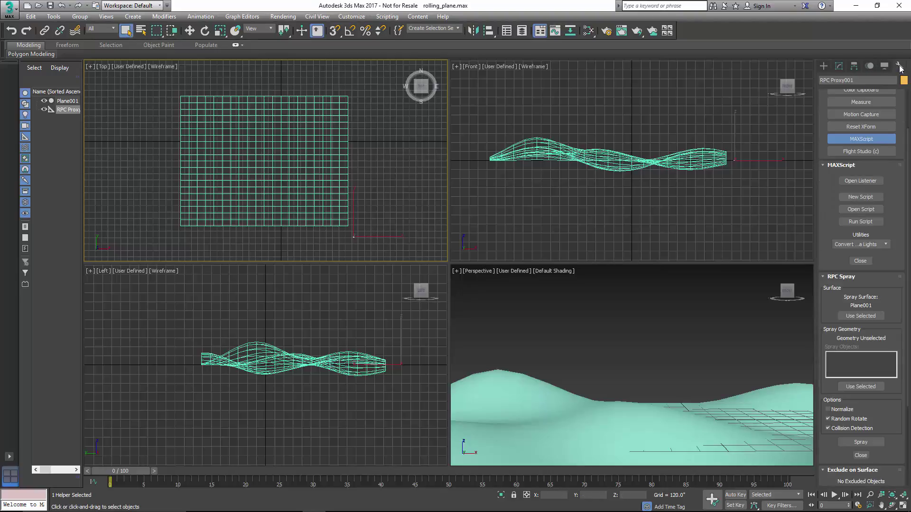
click(859, 386)
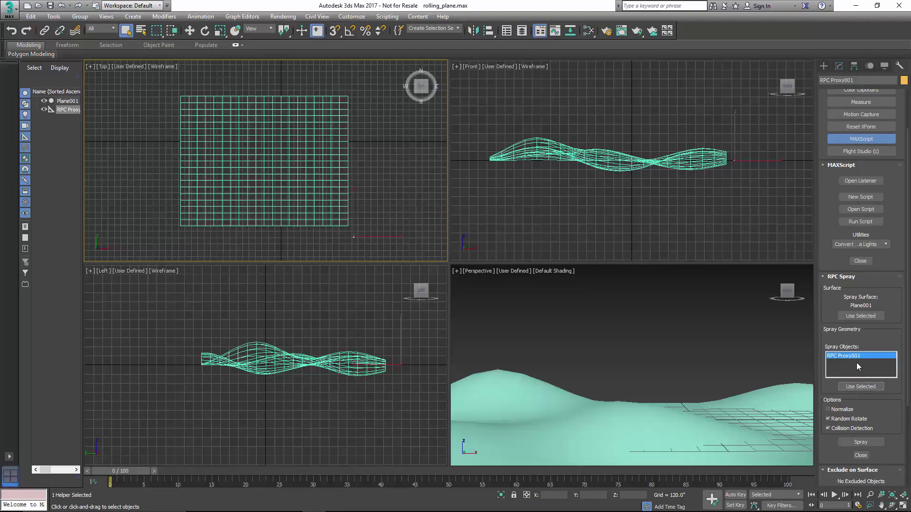
click(867, 441)
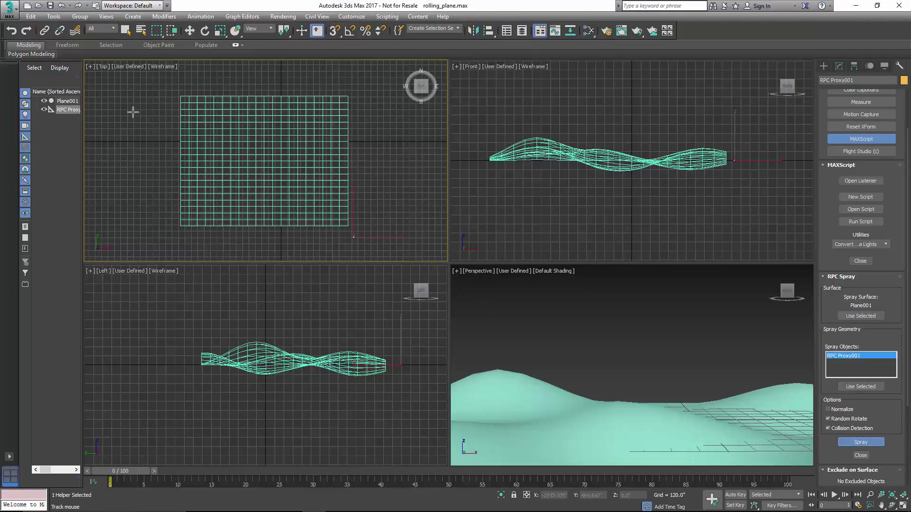
mouse_move(231, 169)
mouse_down()
mouse_move(247, 190)
mouse_move(290, 167)
mouse_move(292, 191)
mouse_move(277, 146)
mouse_move(304, 160)
mouse_up()
mouse_move(232, 172)
mouse_down()
mouse_move(261, 137)
mouse_move(259, 167)
mouse_move(250, 150)
mouse_move(295, 135)
mouse_move(315, 156)
mouse_move(317, 178)
mouse_move(212, 191)
mouse_move(204, 132)
mouse_move(264, 152)
mouse_move(250, 157)
mouse_move(242, 129)
mouse_move(317, 145)
mouse_move(335, 185)
mouse_move(304, 197)
mouse_move(243, 193)
mouse_move(228, 203)
mouse_move(225, 183)
mouse_move(265, 134)
mouse_move(297, 185)
mouse_move(323, 193)
mouse_move(309, 192)
mouse_move(328, 199)
mouse_up()
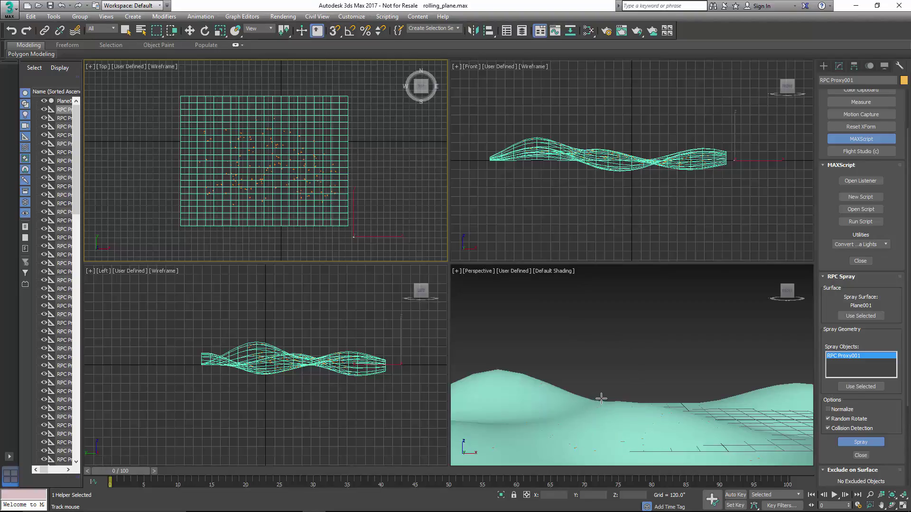
In Mass Populate, select all proxies and assign the RPC-Trees [General] content set.
click(824, 67)
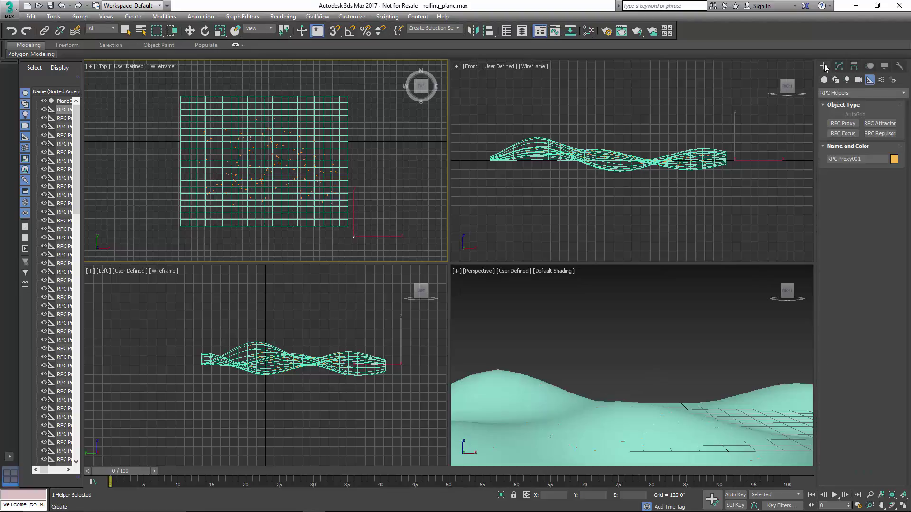
click(839, 65)
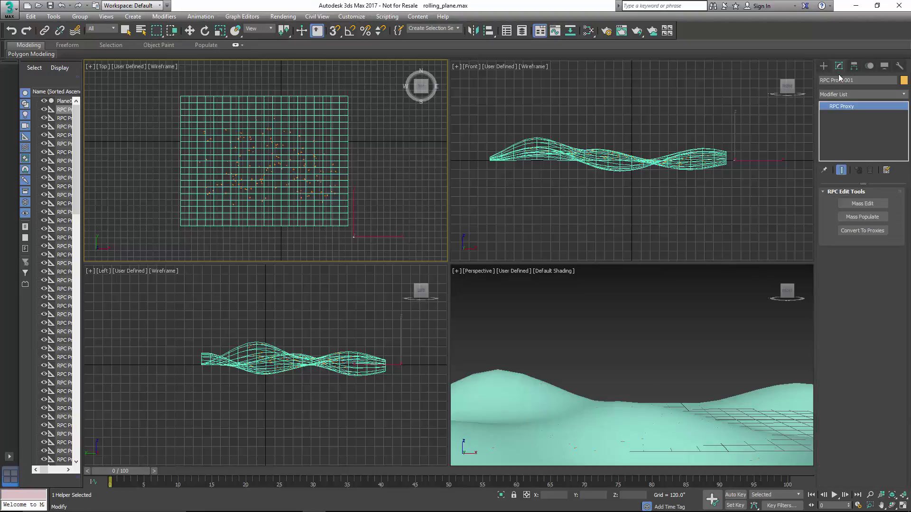
click(863, 217)
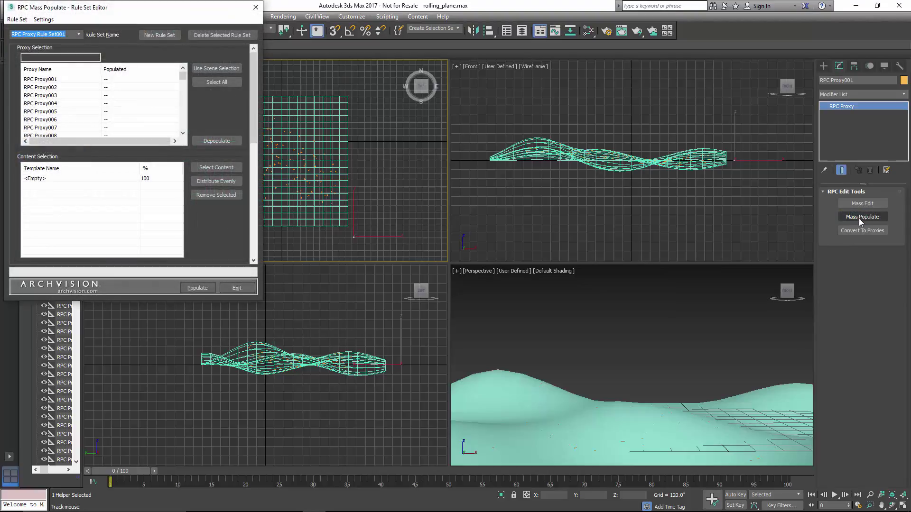
click(221, 83)
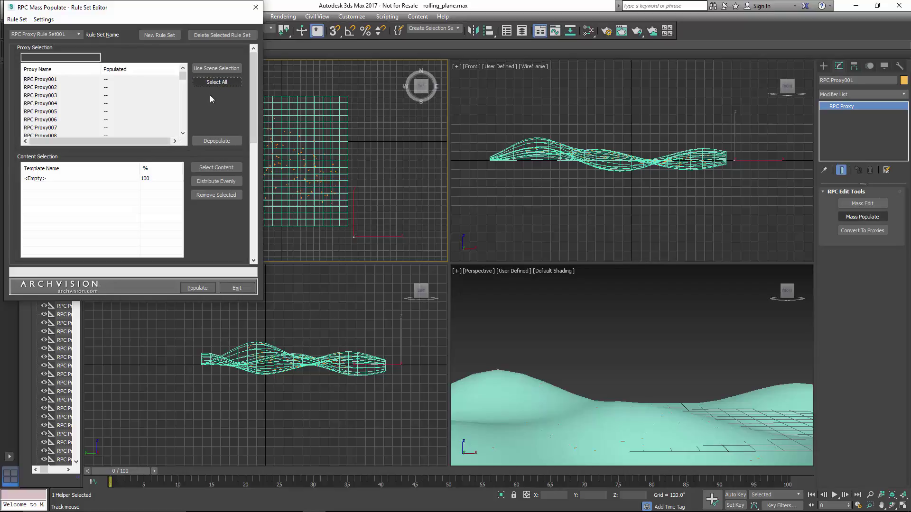
click(212, 168)
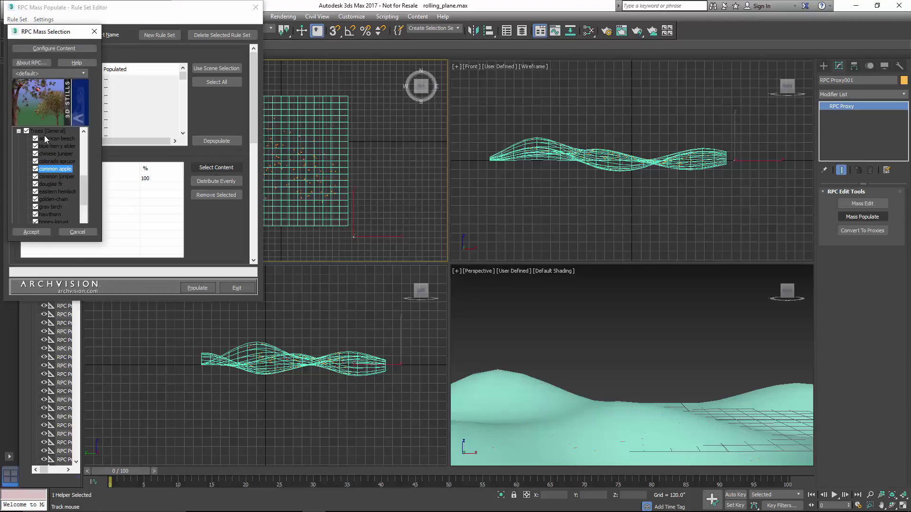
click(35, 234)
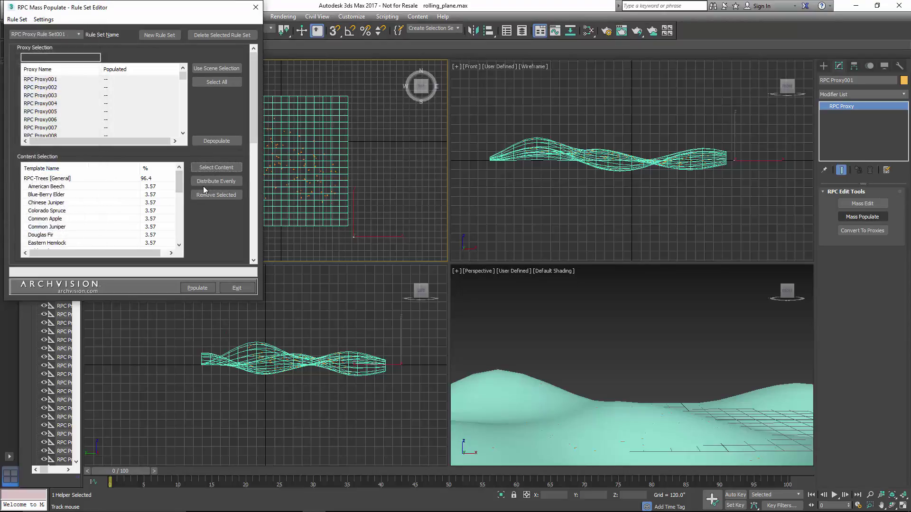
mouse_move(179, 183)
mouse_down()
mouse_move(180, 235)
mouse_move(180, 181)
mouse_up()
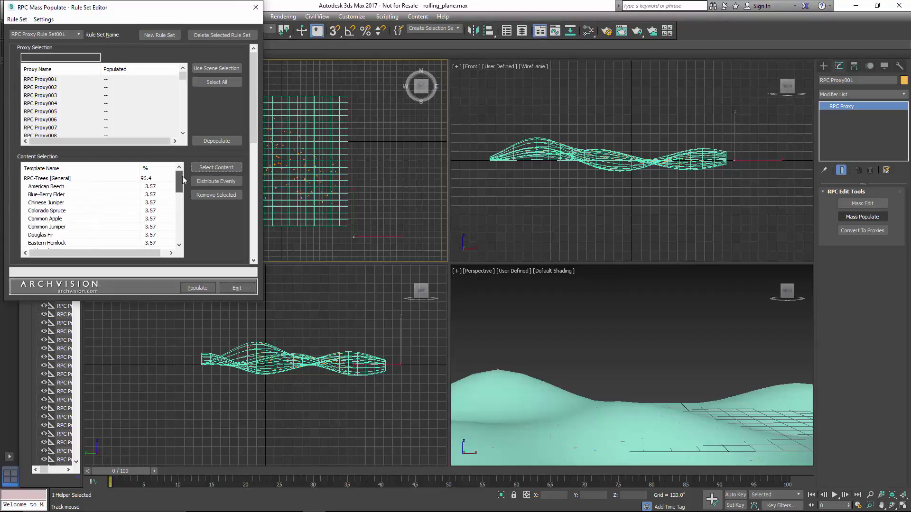
Populate all proxies with the RPC-Trees [General] content.
click(196, 286)
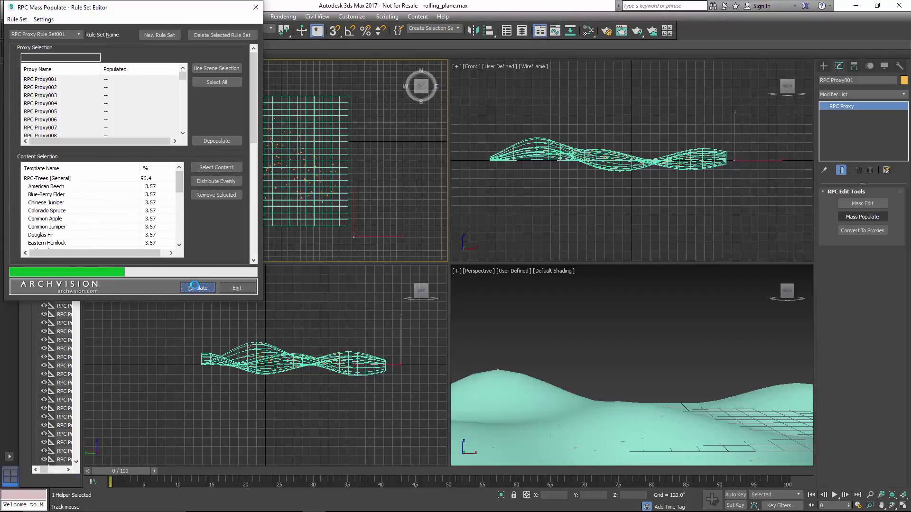